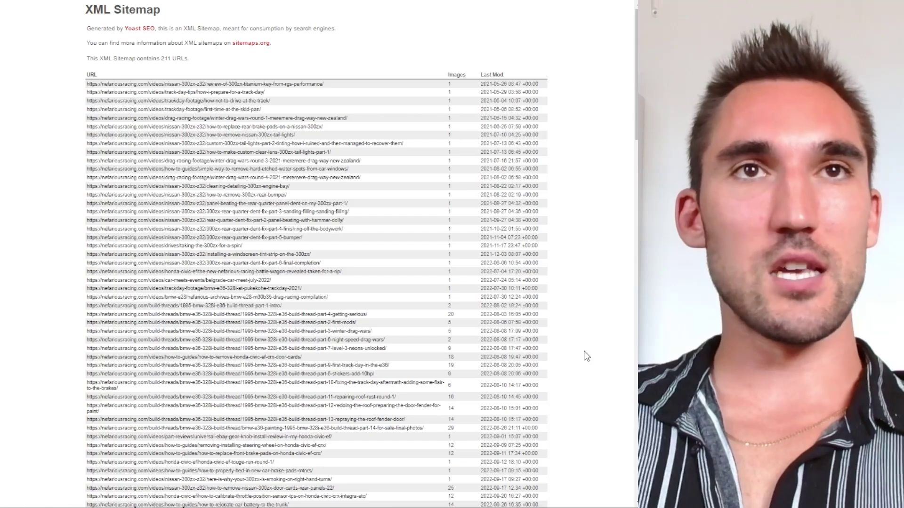
Open post-sitemap.xml from the sitemap index to show its list of 211 URLs.
scroll(333, 196, "down", 15)
scroll(312, 306, "up", 15)
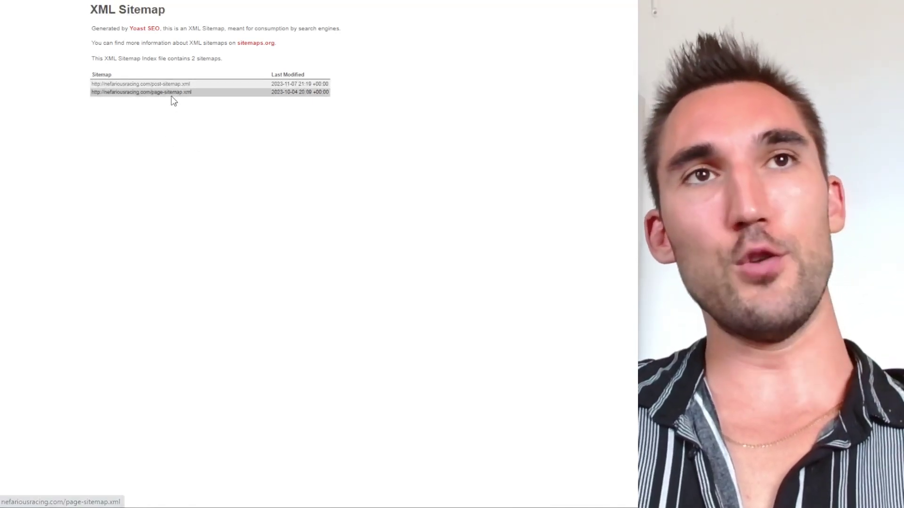
left_click(166, 85)
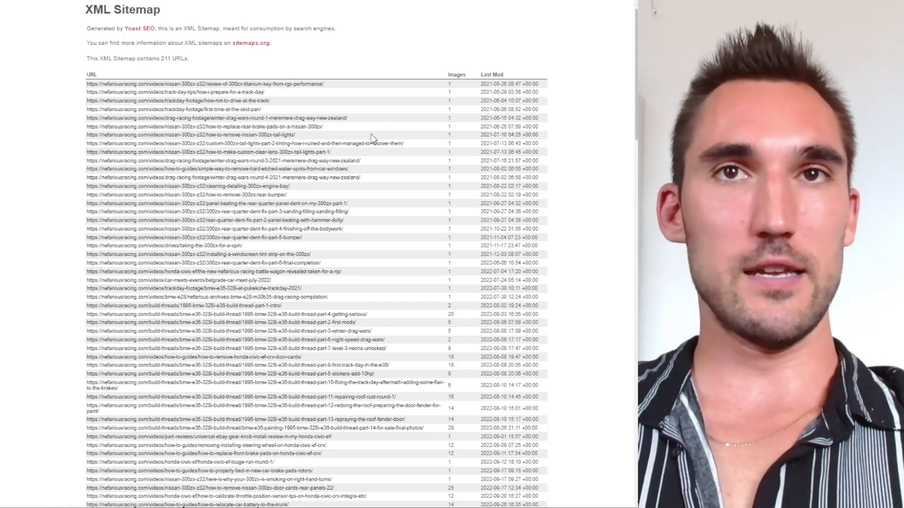
scroll(371, 134, "down", 6)
scroll(392, 203, "down", 20)
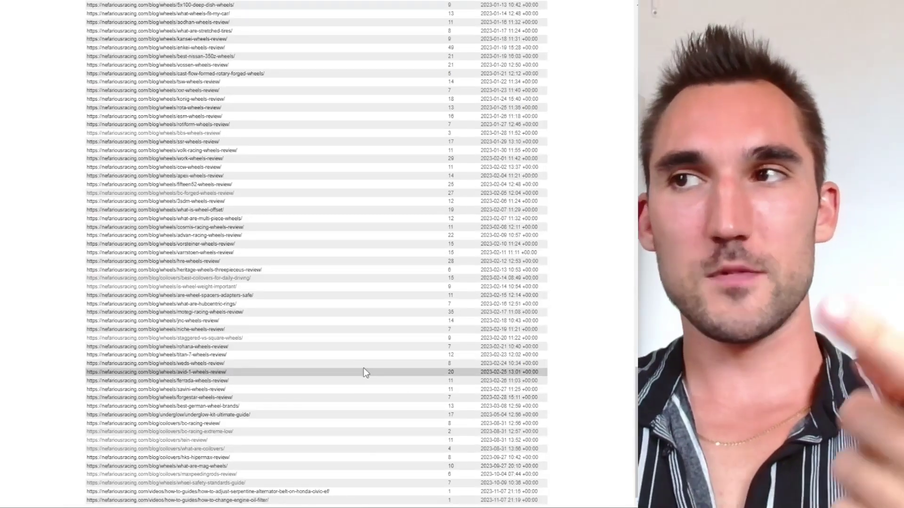
scroll(374, 339, "up", 20)
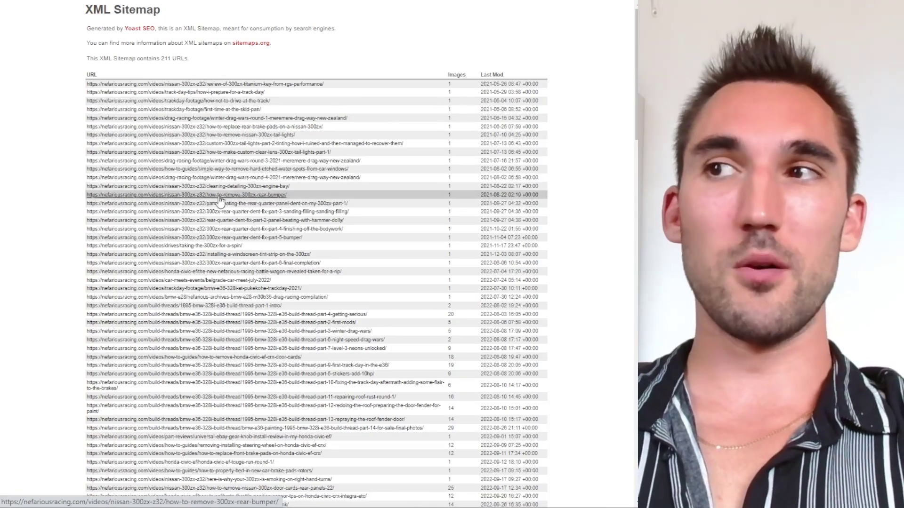
scroll(186, 156, "down", 1)
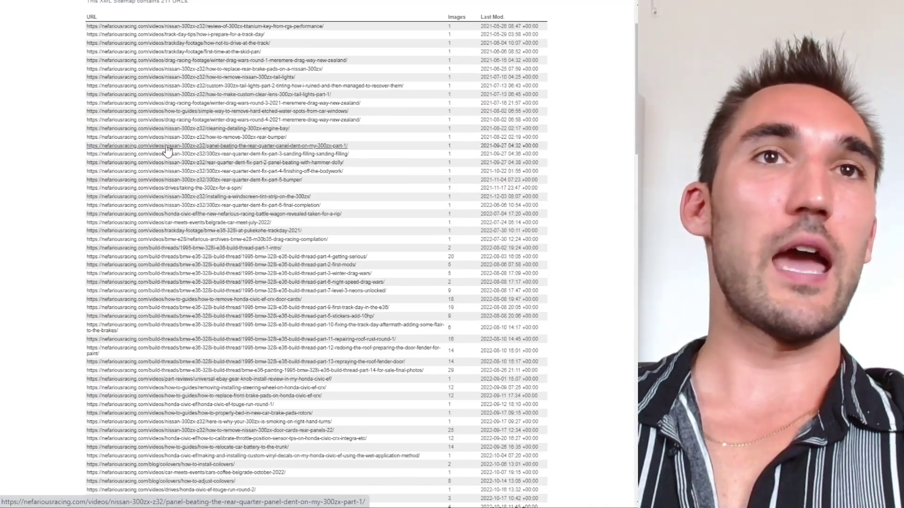
scroll(355, 173, "down", 5)
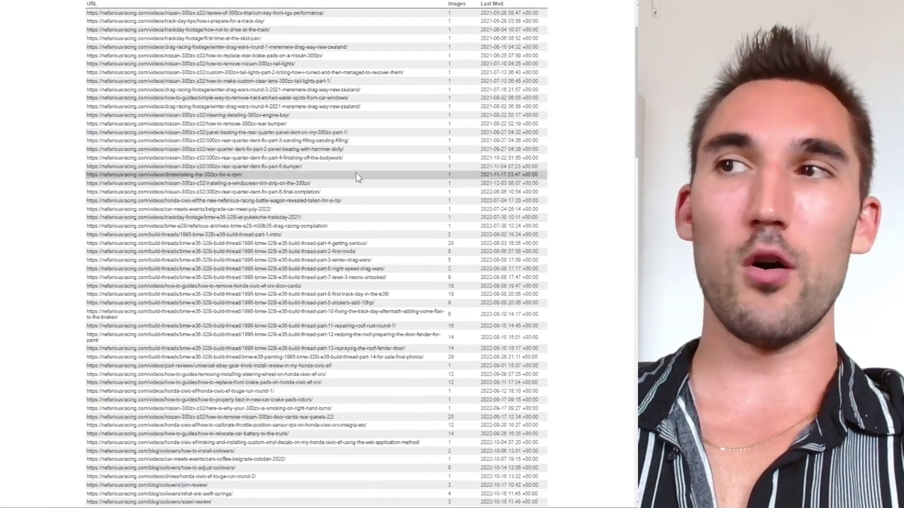
scroll(356, 190, "up", 3)
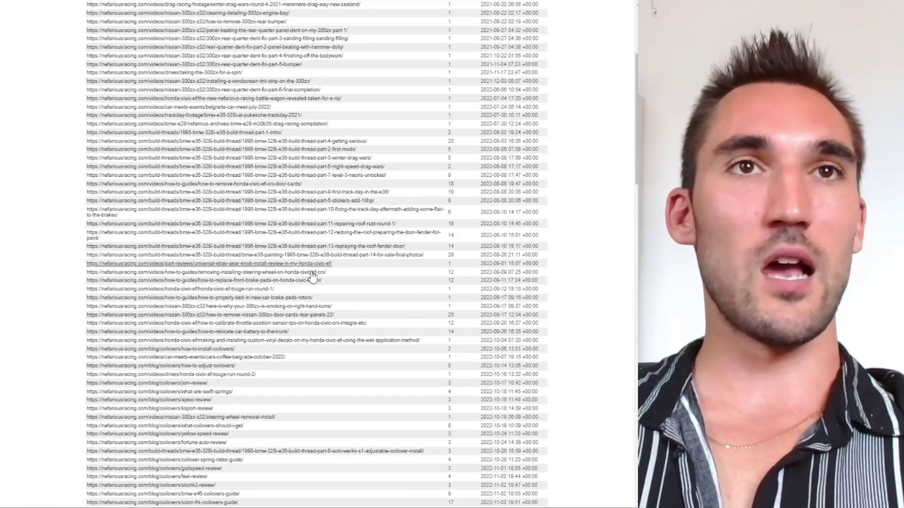
scroll(264, 208, "down", 1)
scroll(345, 211, "down", 6)
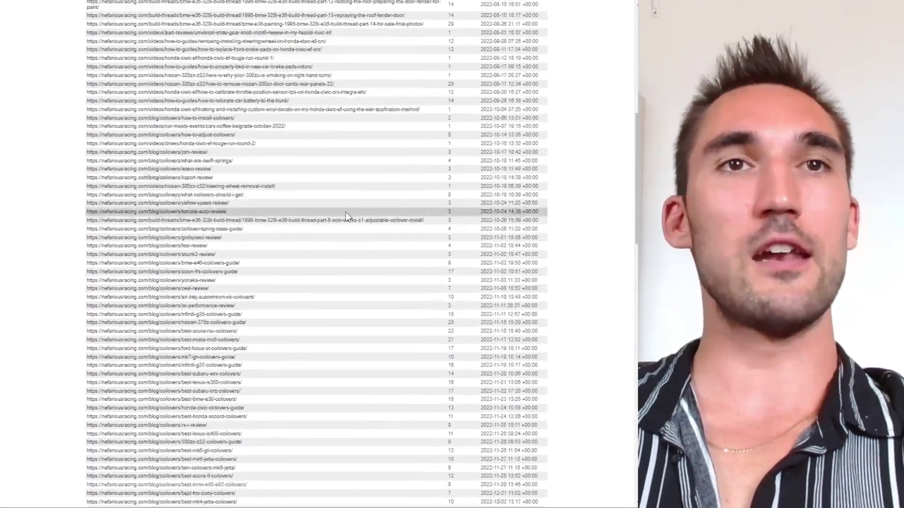
scroll(316, 276, "down", 5)
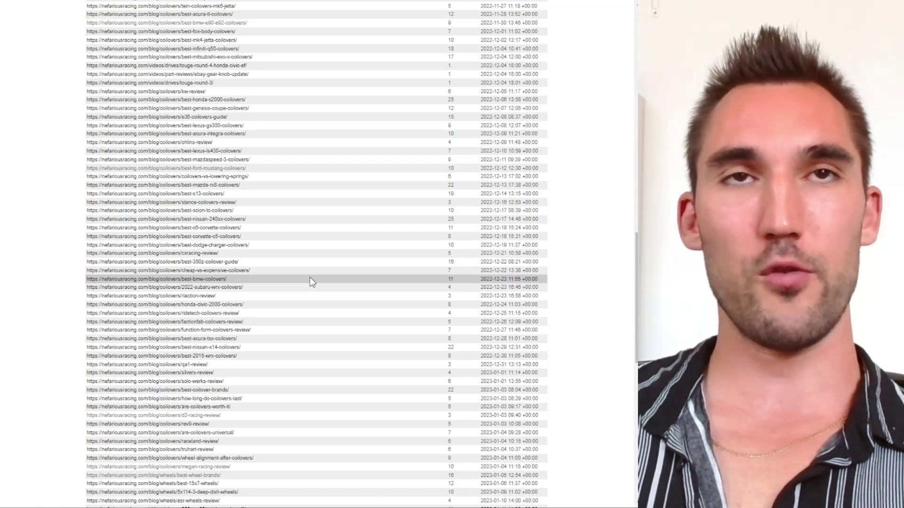
scroll(309, 278, "down", 10)
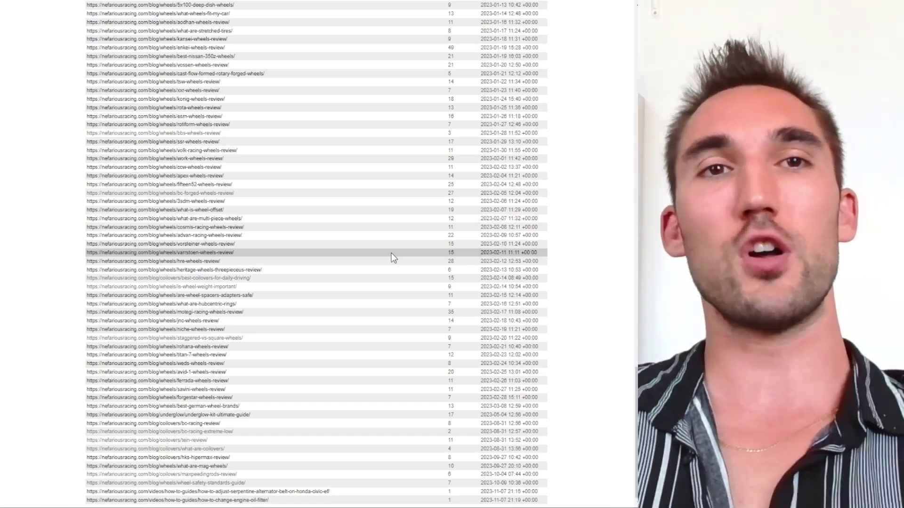
scroll(374, 244, "up", 20)
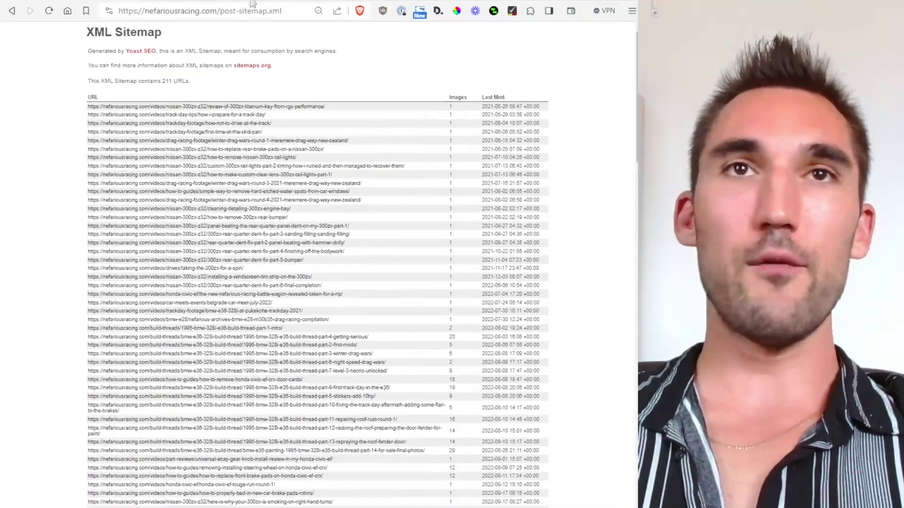
Change the address from post-sitemap.xml to sitemap.xml to load the sitemap_index.xml listing.
left_click_drag(220, 10, 328, 31)
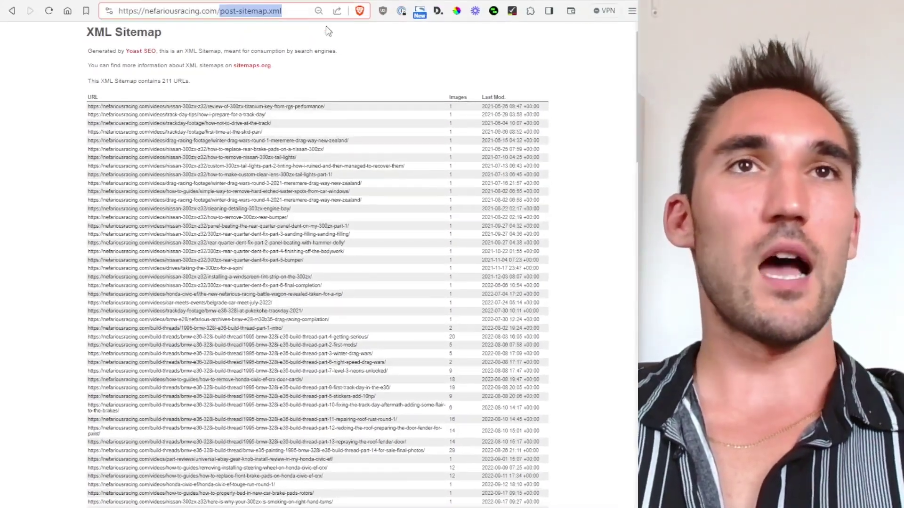
type("sitemap.xml")
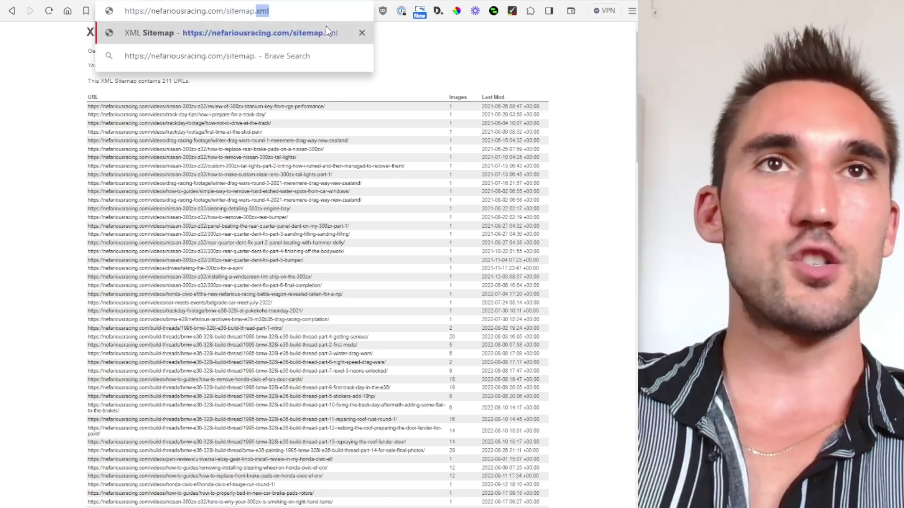
key("Return")
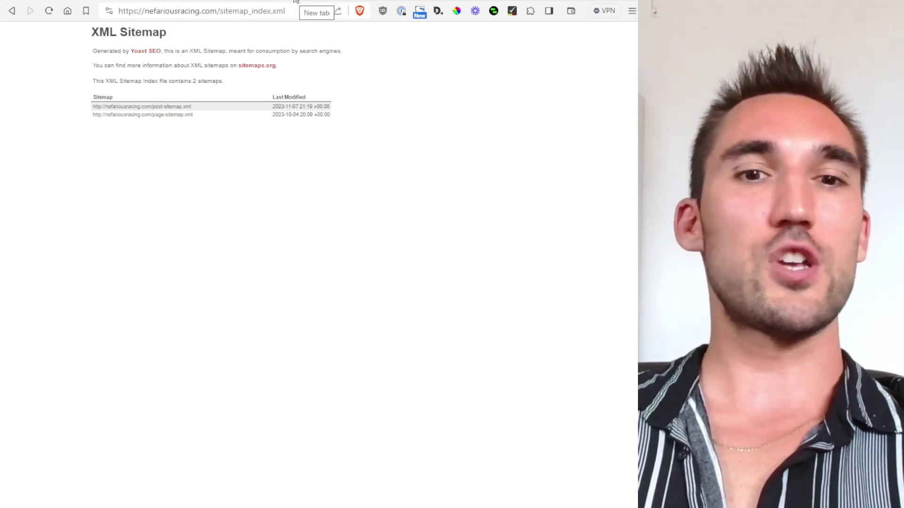
Search Google for 'xml sitemap generator' in a new tab and open the XML-Sitemaps.com result.
left_click(308, 1)
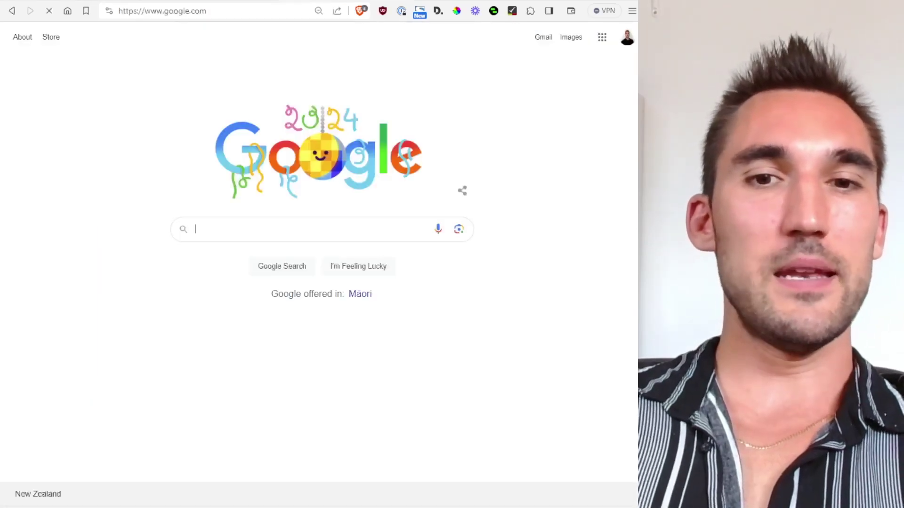
type("xml sitemap generator")
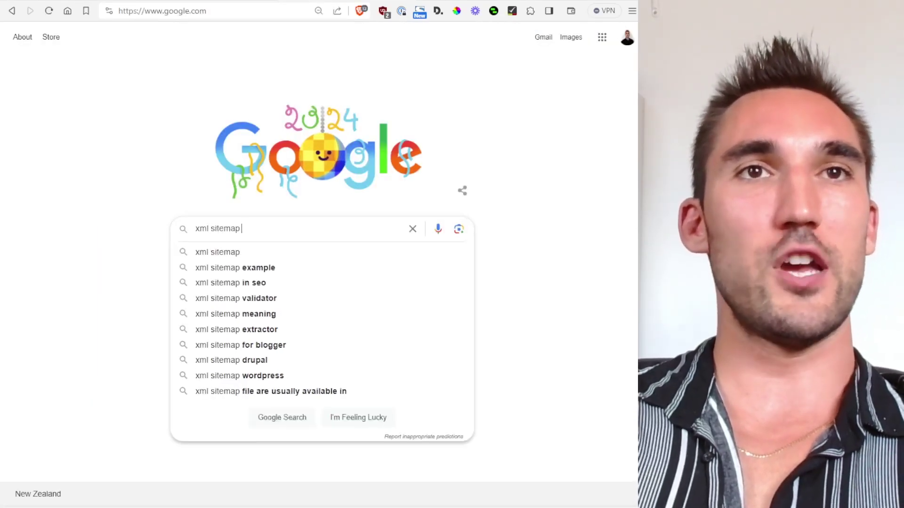
key("Return")
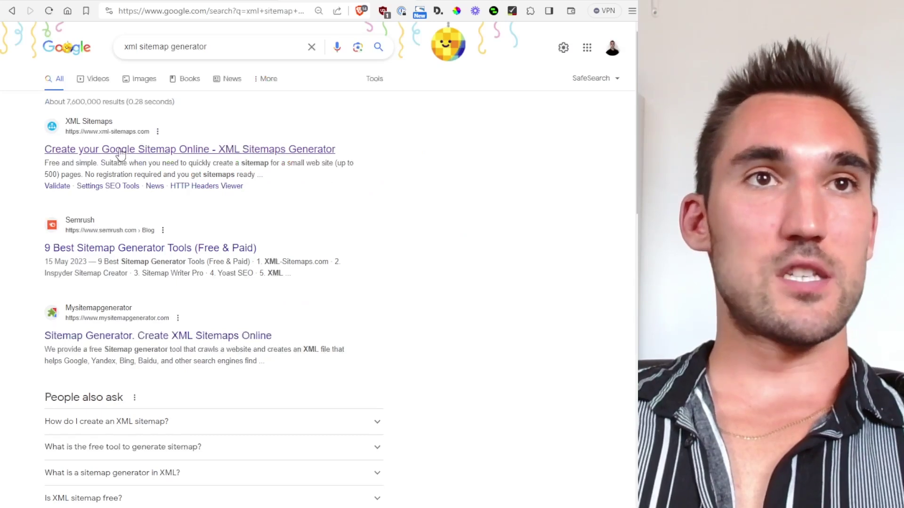
left_click(129, 151)
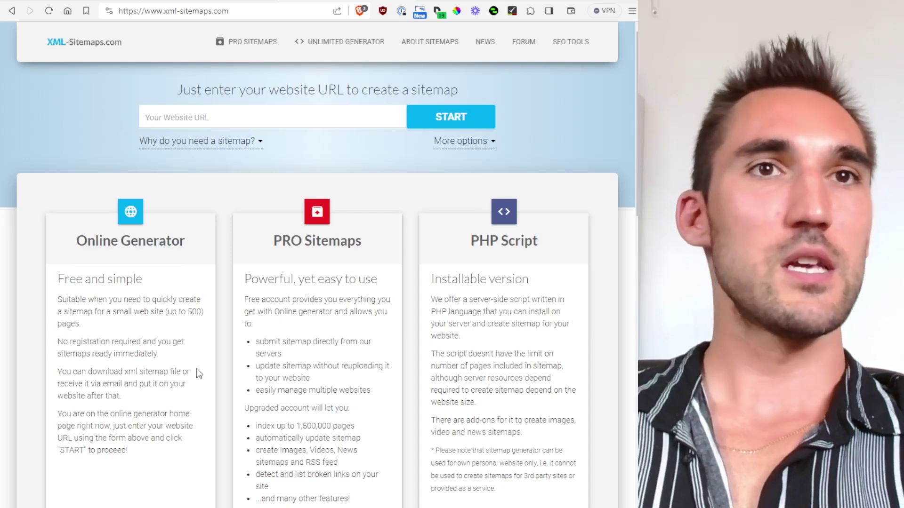
Paste the site address into XML-Sitemaps.com's Your Website URL field and start the crawl.
left_click_drag(203, 312, 171, 320)
left_click(273, 118)
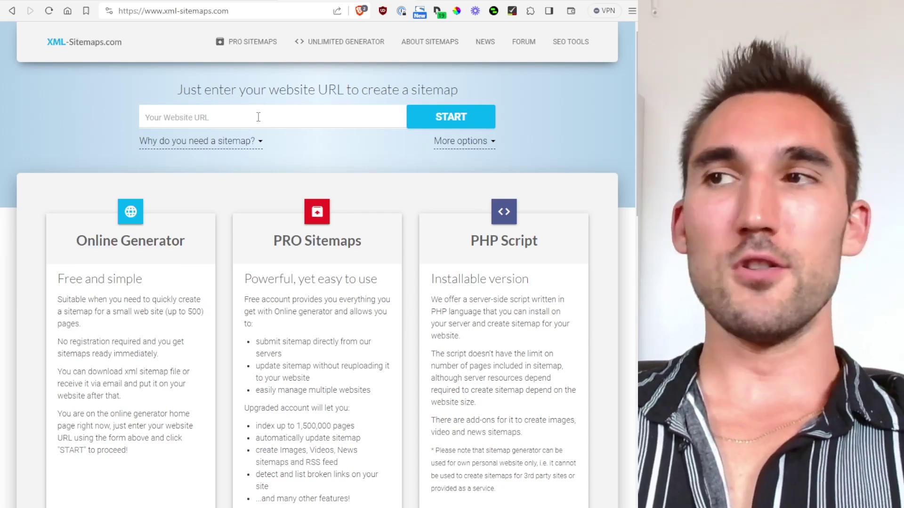
left_click(216, 112)
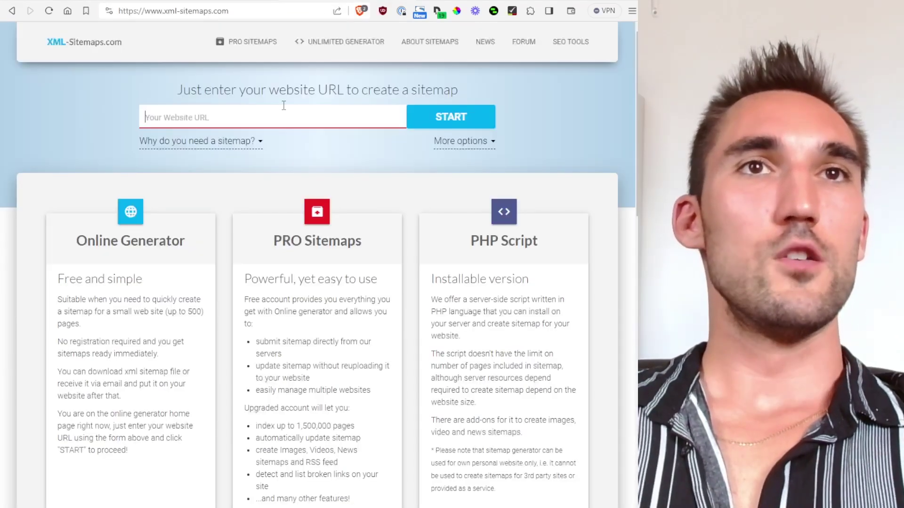
type("https://nefariousearning.com/")
left_click(447, 116)
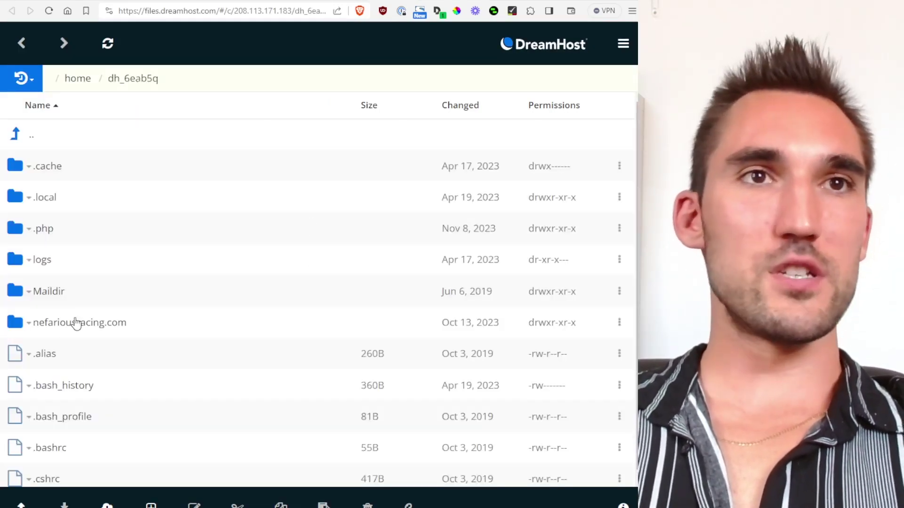
Open the nefariousracing.com folder and browse its WordPress files, including robots.txt and index.php.
left_click(66, 328)
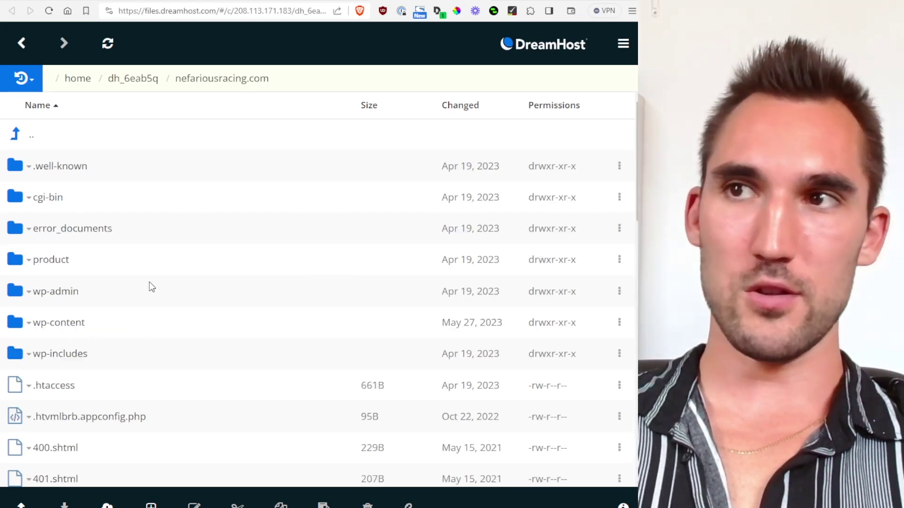
scroll(151, 286, "down", 15)
scroll(137, 262, "up", 5)
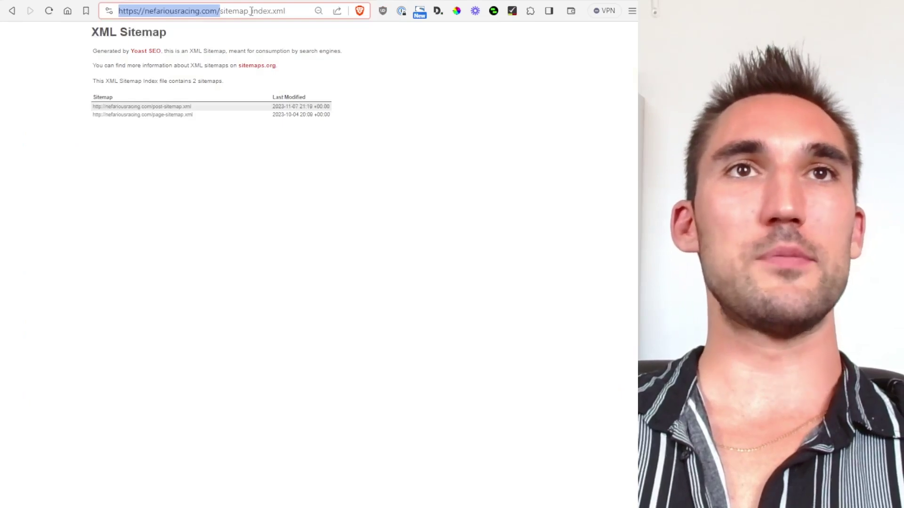
Load sitemap.xml to confirm it redirects to sitemap_index.xml, then copy that sitemap_index.xml path.
left_click(225, 7)
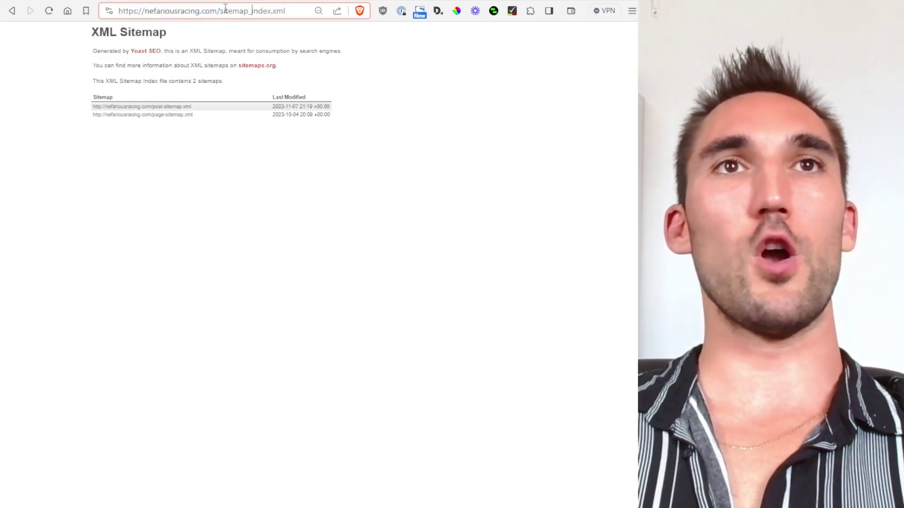
left_click_drag(250, 10, 334, 24)
type(".")
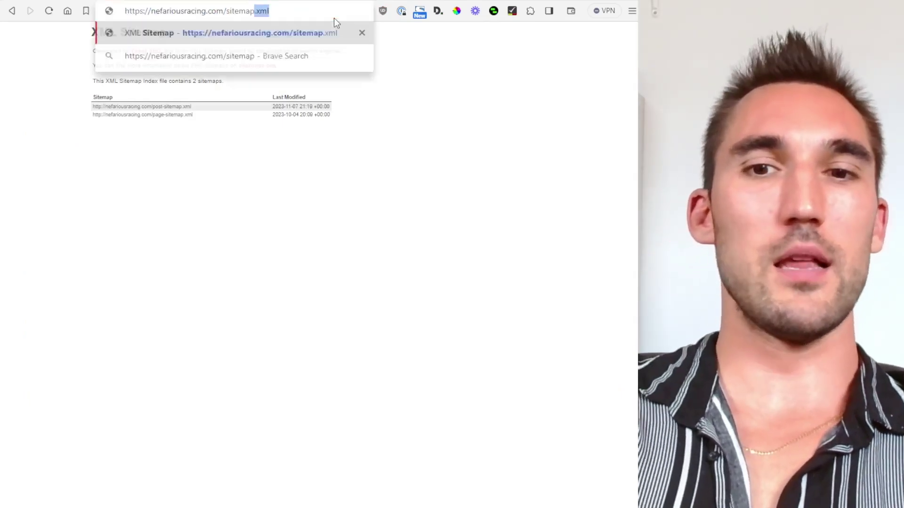
type("xml")
key("Return")
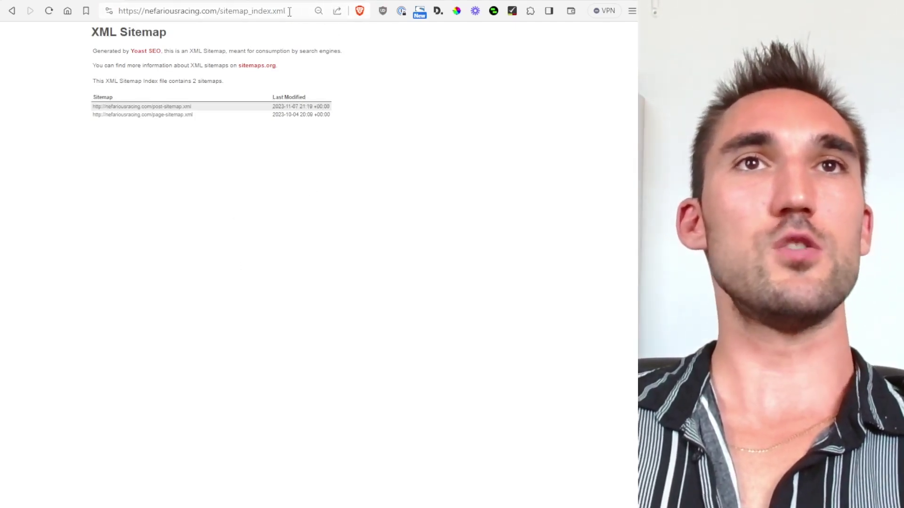
left_click_drag(290, 11, 222, 13)
key("ctrl+c")
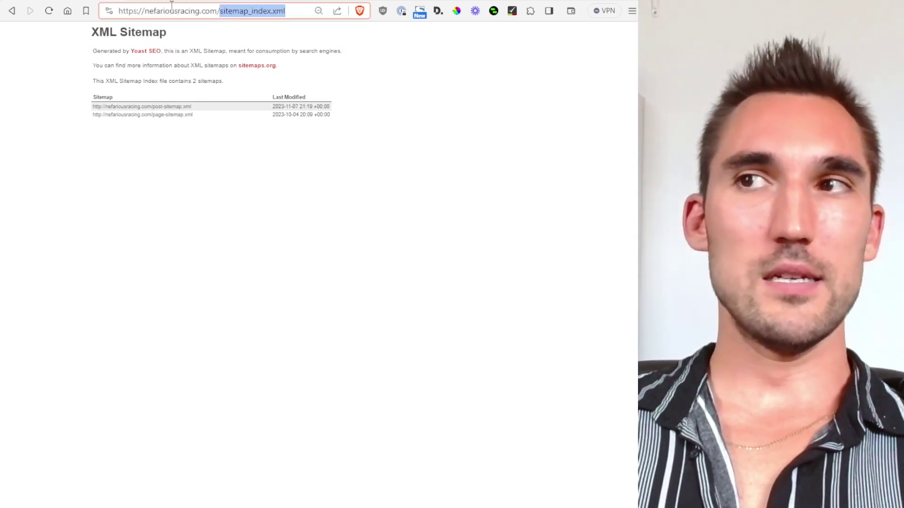
left_click(167, 2)
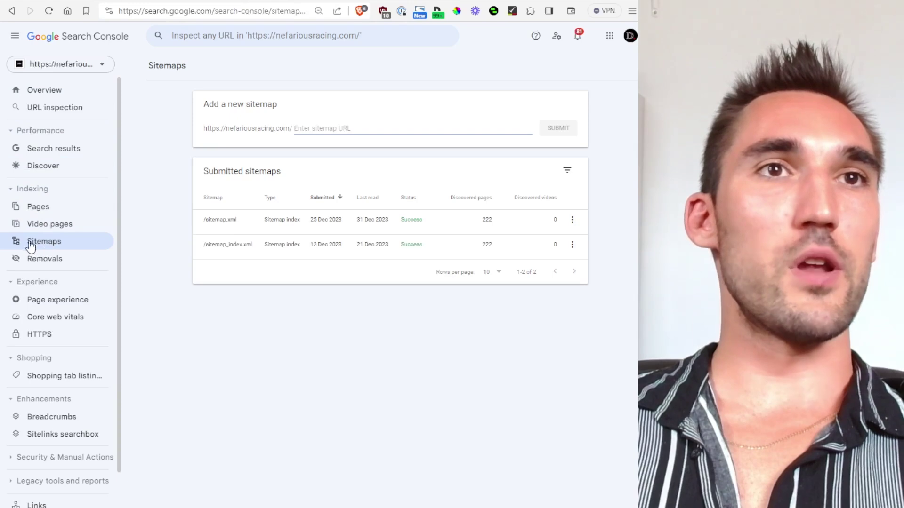
Submit sitemap_index.xml as a new sitemap and dismiss the submission-failed notice.
key("ctrl+v")
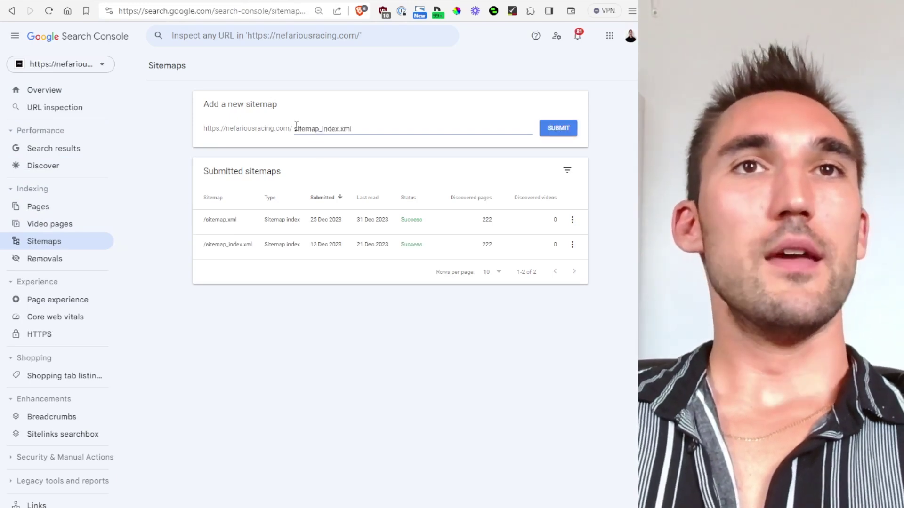
key("ctrl+a")
left_click(358, 131)
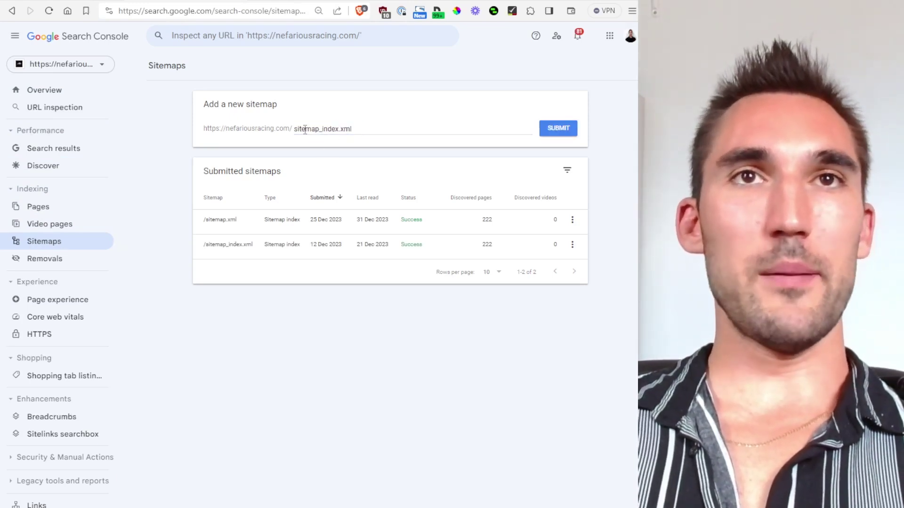
left_click(560, 133)
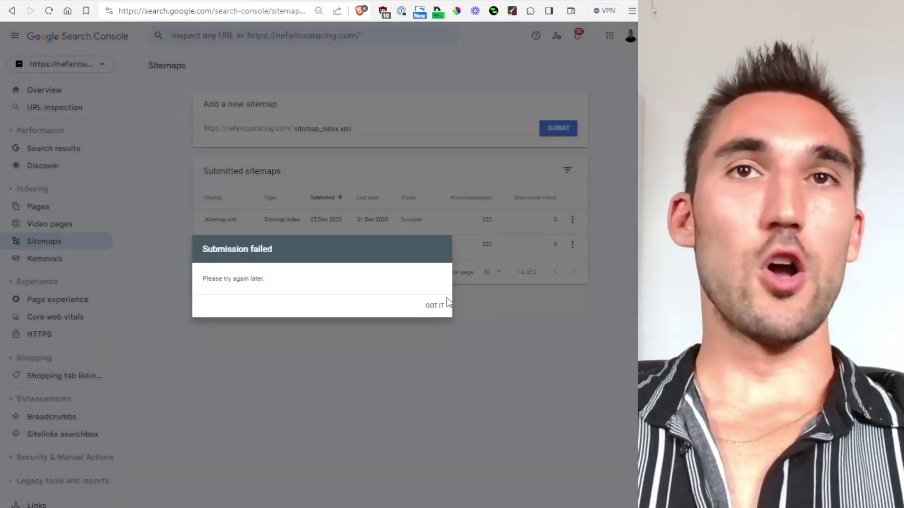
left_click(446, 303)
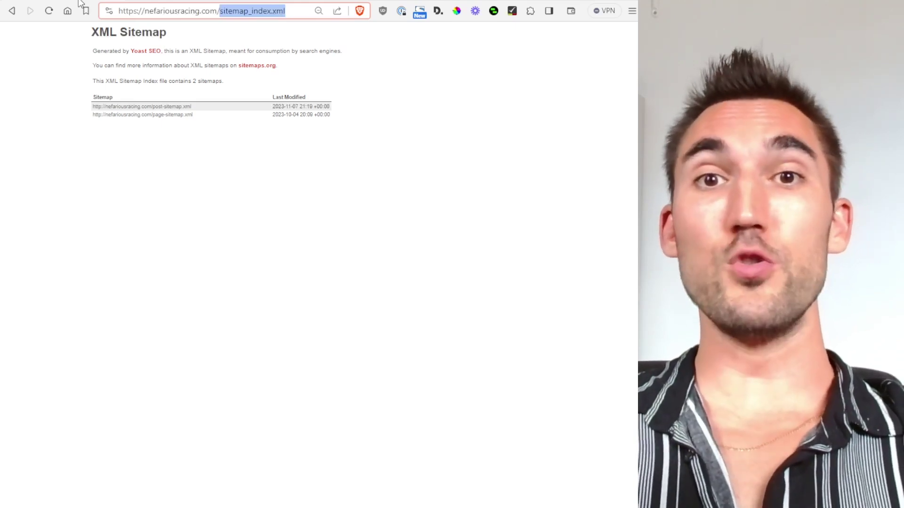
left_click(402, 189)
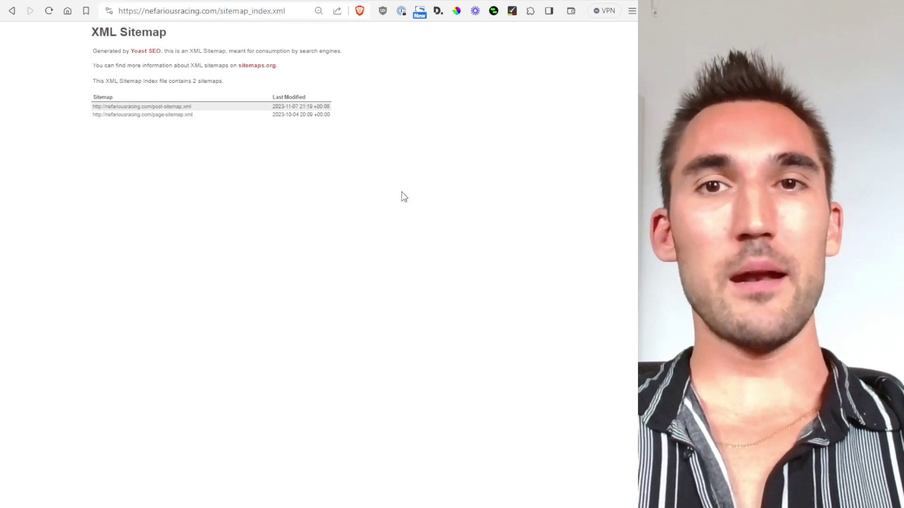